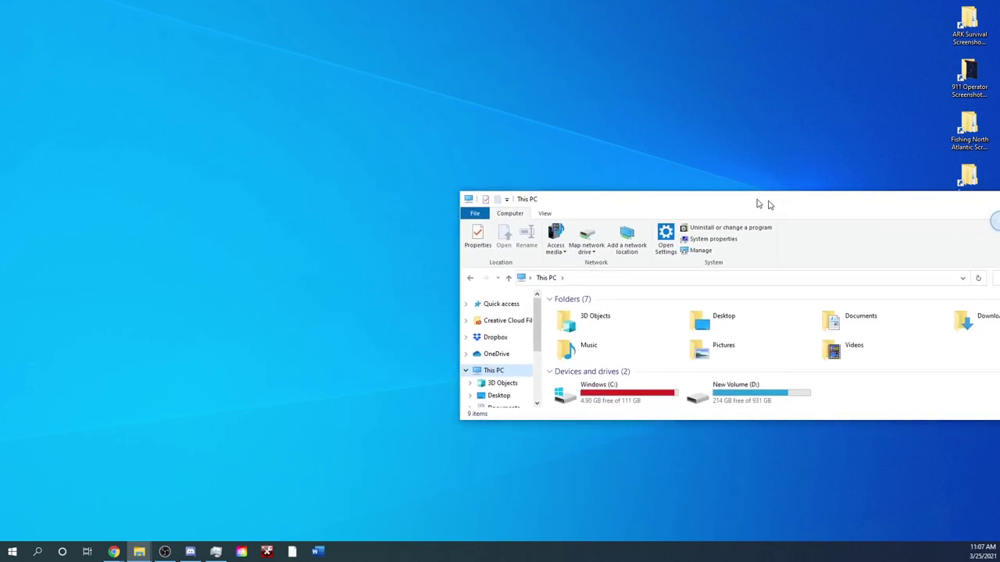
- Check the free space on the Windows (C:) and New Volume (D:) drives in This PC
left_click_drag(766, 206, 511, 157)
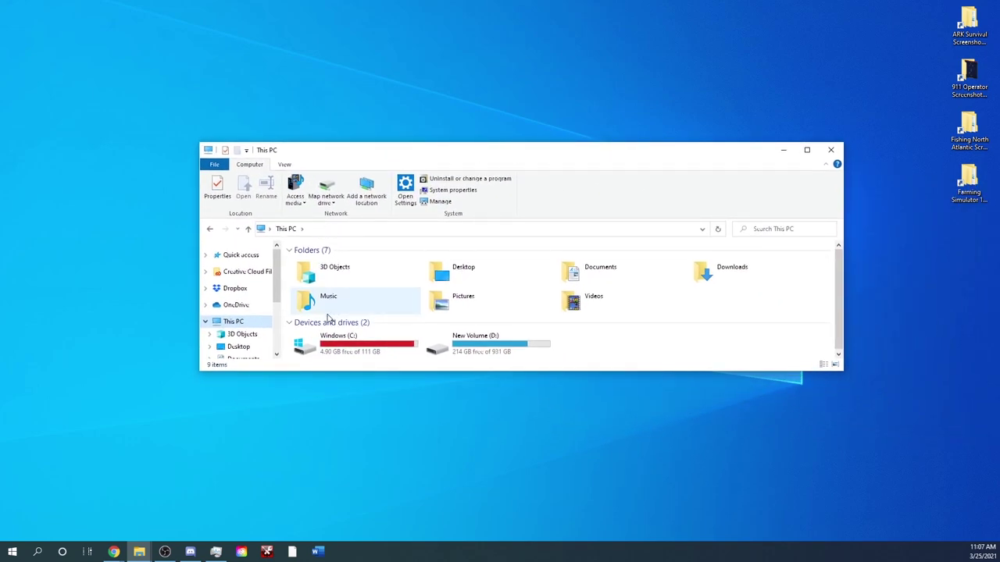
mouse_move(341, 357)
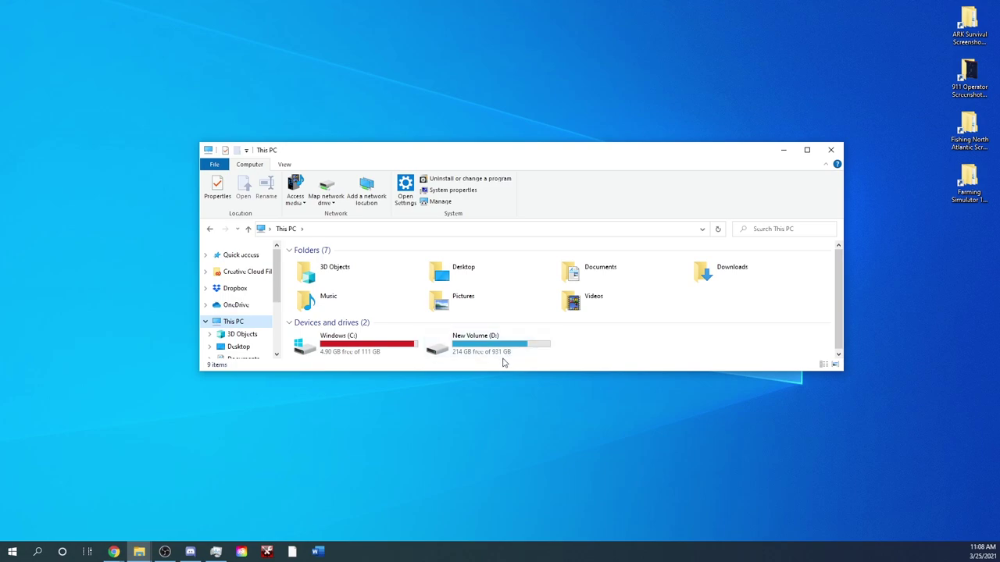
mouse_move(516, 346)
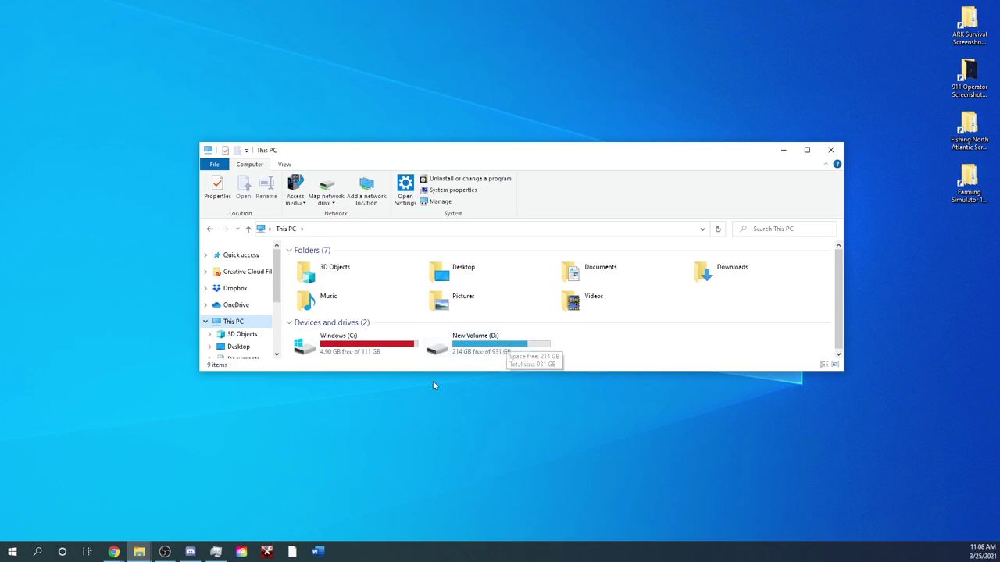
mouse_move(468, 359)
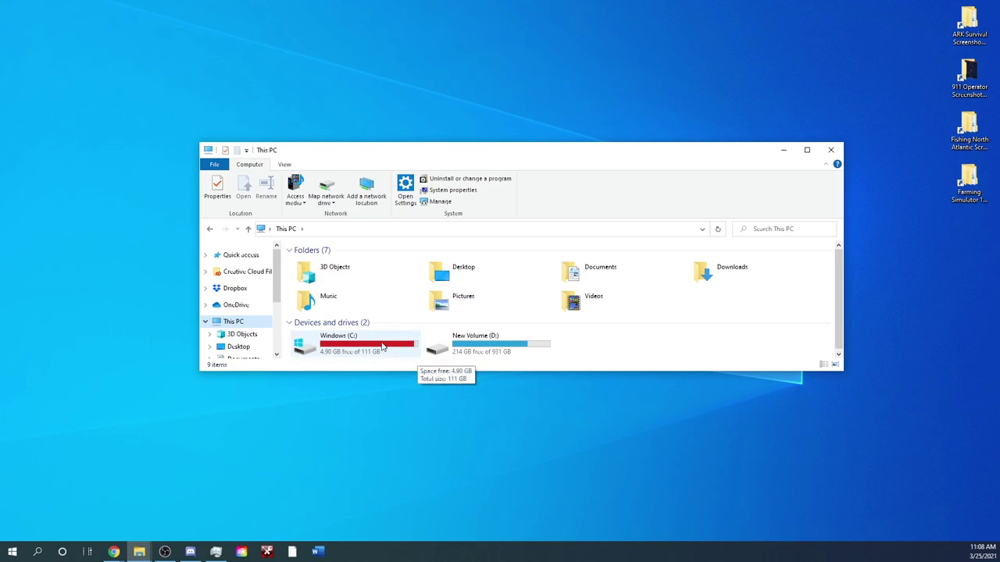
- Arrange the This PC and Documents windows one above the other so both can be used side by side
left_click_drag(723, 159, 566, 34)
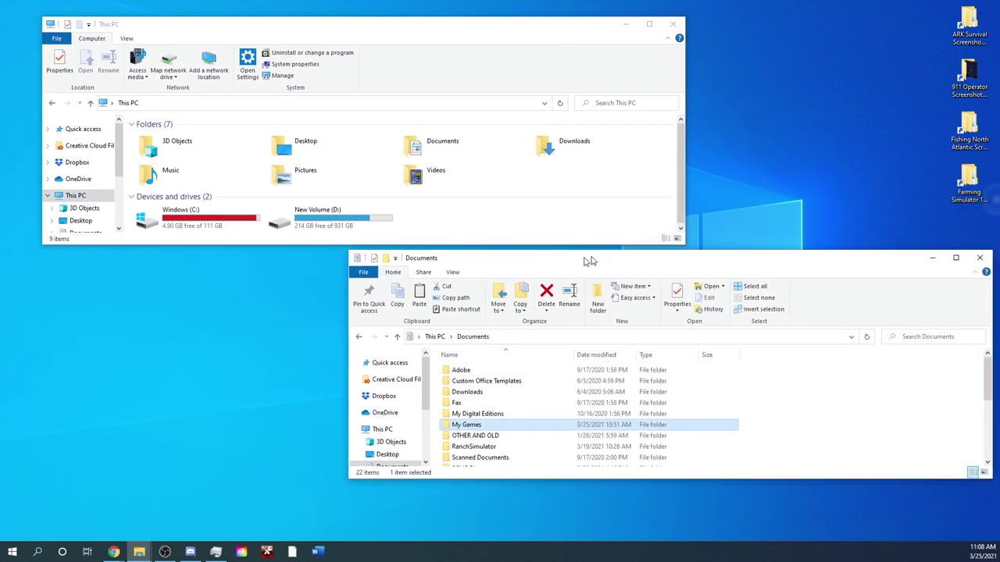
left_click_drag(596, 257, 283, 268)
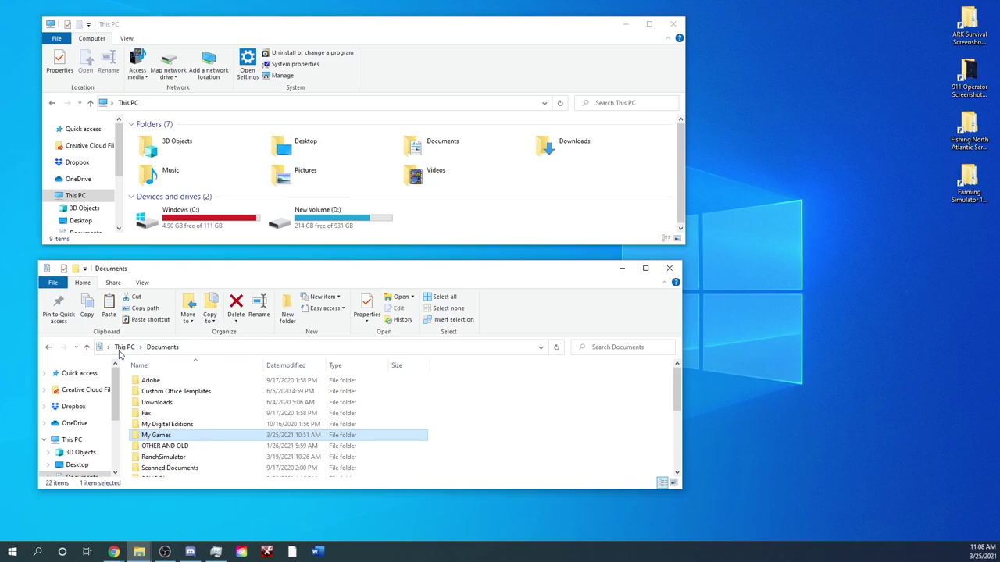
scroll(68, 450, "down", 1)
scroll(68, 451, "down", 2)
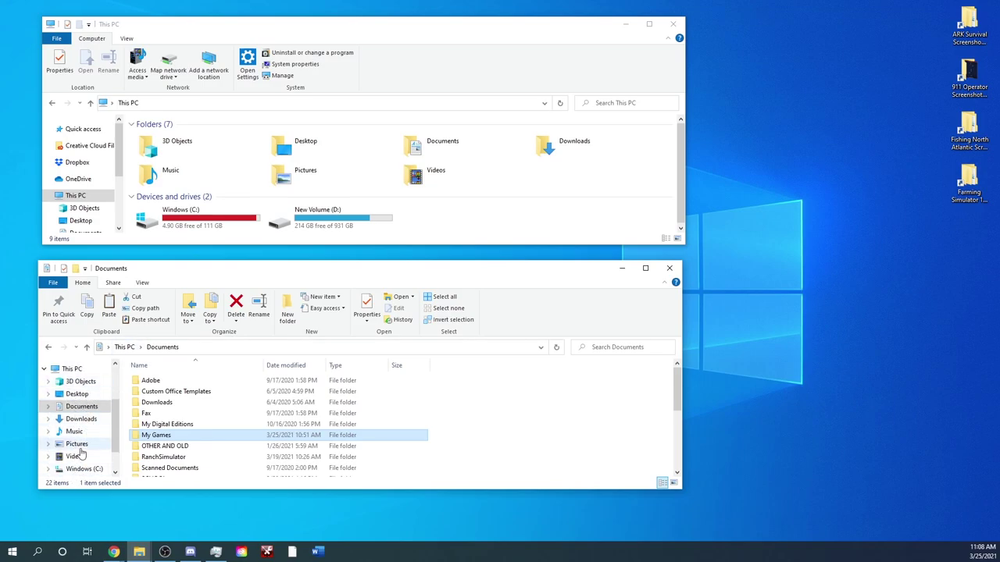
left_click(51, 200)
scroll(52, 200, "down", 2)
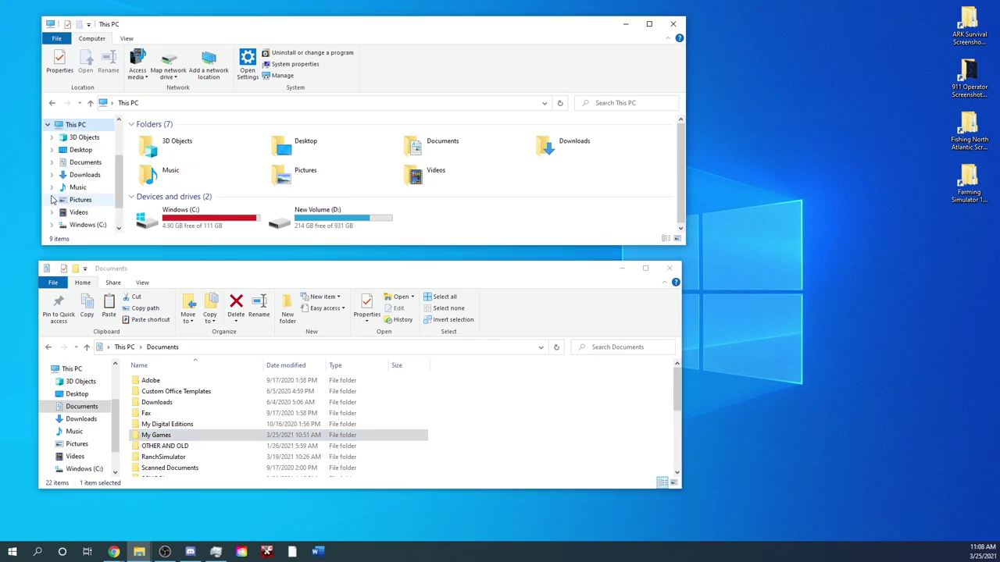
- Open the FarmingSimulator2019 folder inside My Games in the Documents window
double_click(166, 442)
left_click(198, 385)
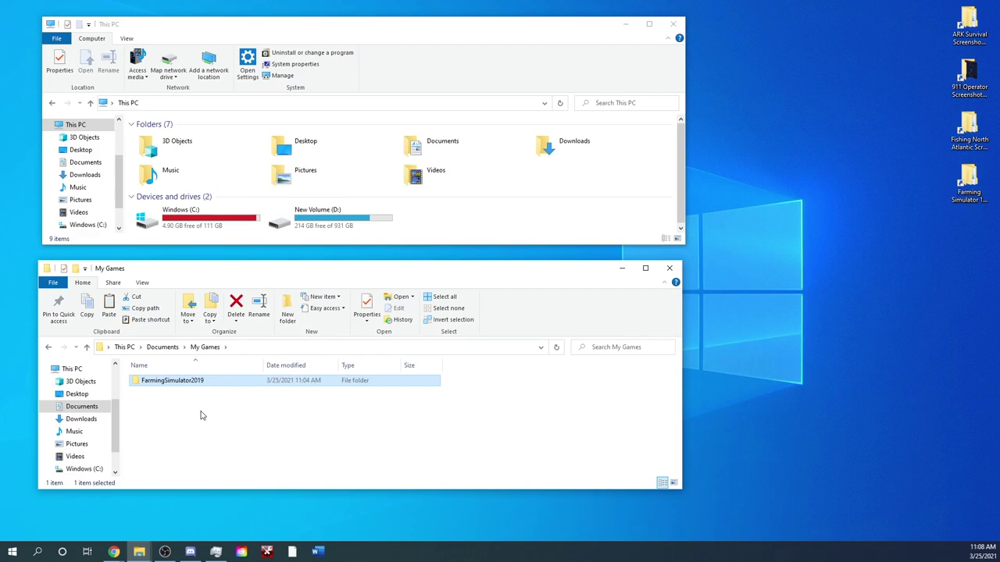
double_click(193, 383)
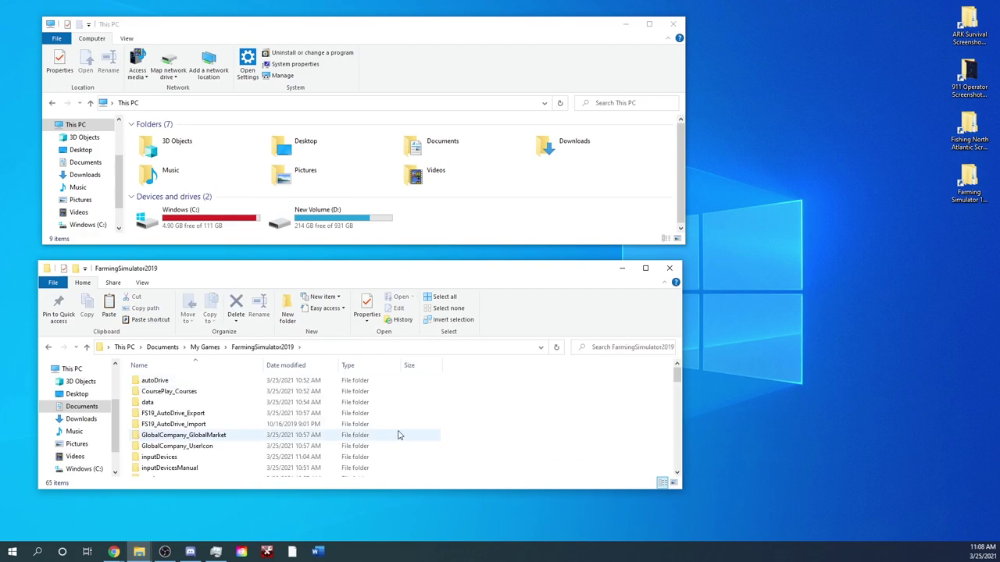
- Move the mods folder from FarmingSimulator2019 to the root of New Volume (D:) by cutting and pasting it
scroll(367, 438, "down", 2)
left_click(215, 419)
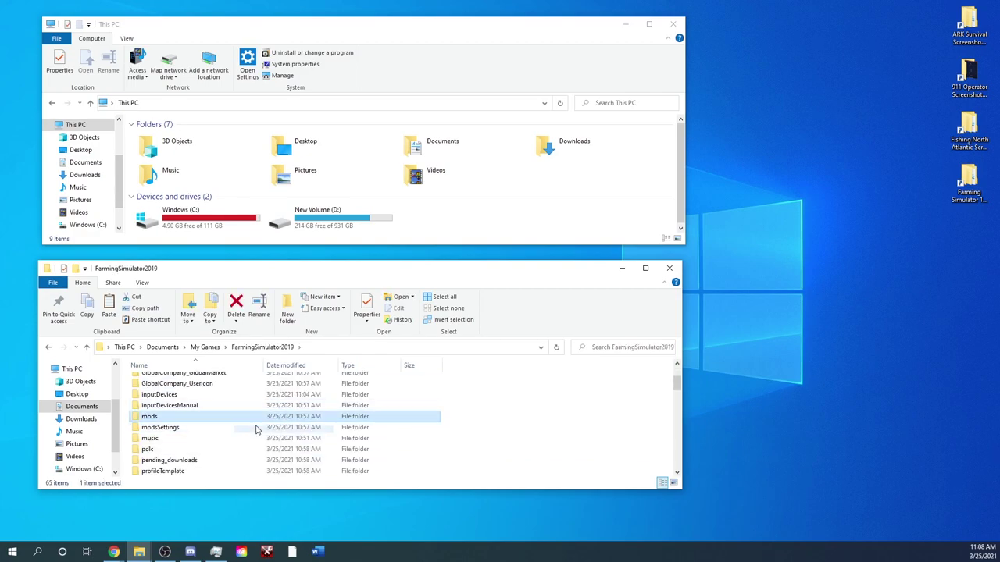
right_click(201, 420)
left_click(273, 332)
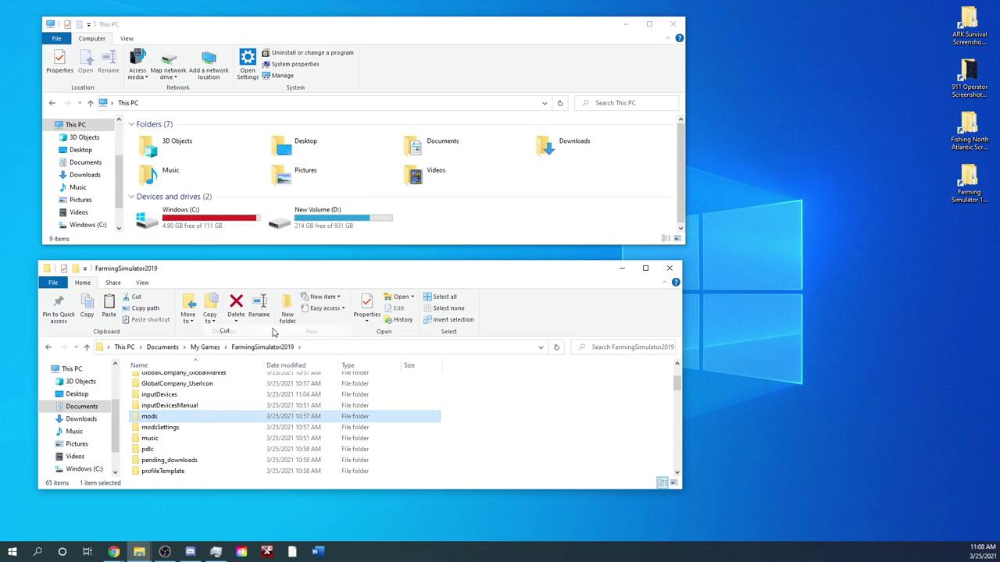
double_click(376, 225)
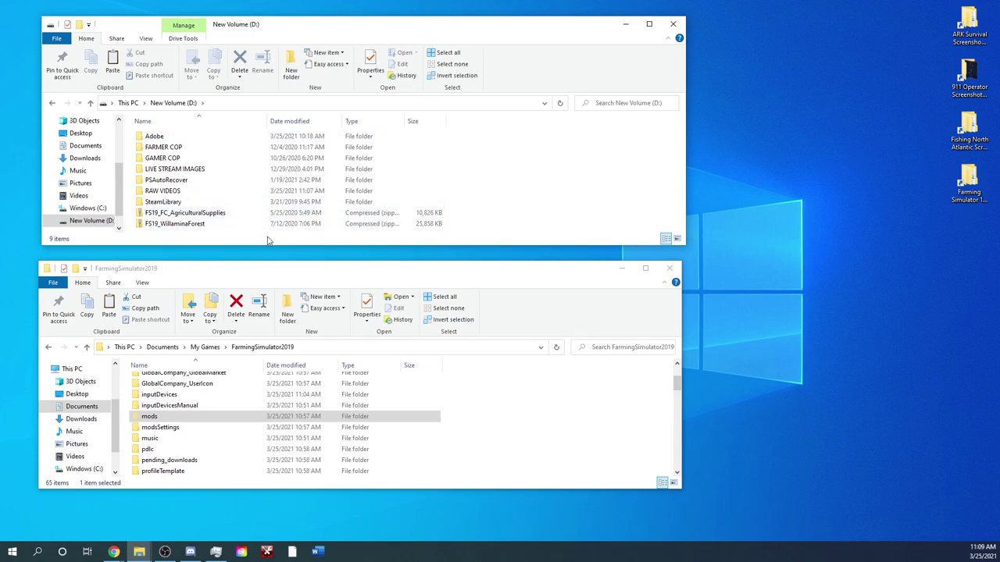
right_click(501, 194)
left_click(538, 264)
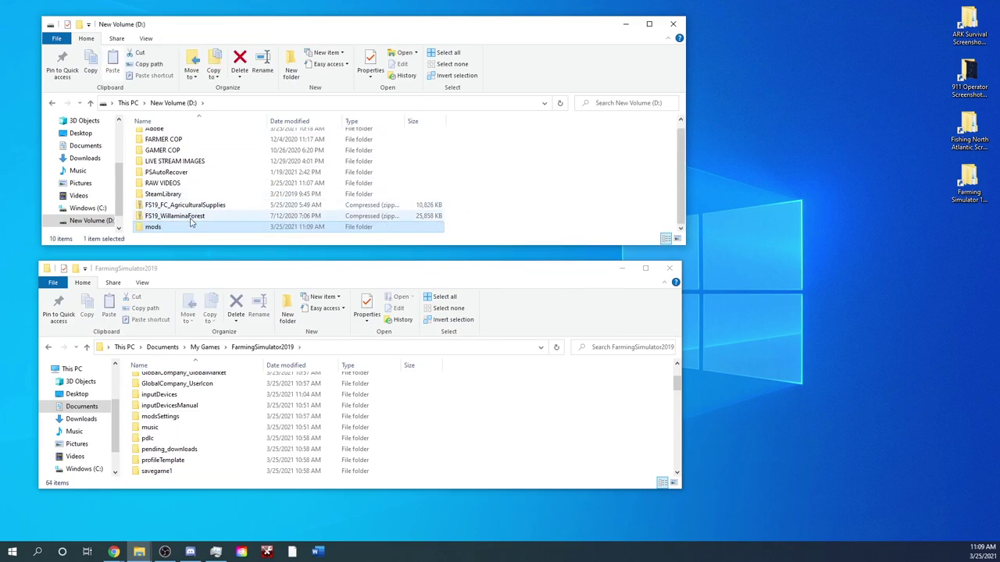
left_click(529, 185)
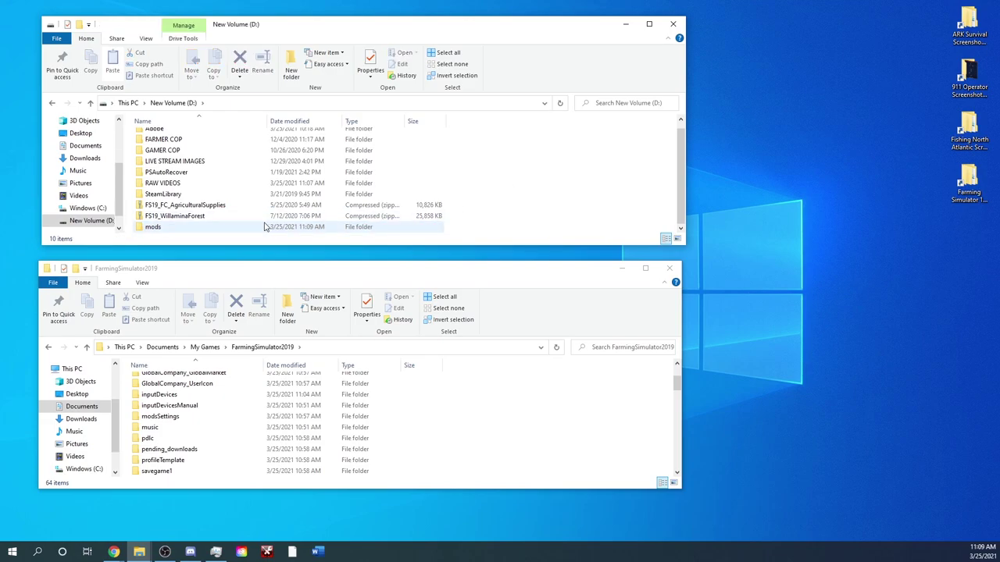
left_click(536, 419)
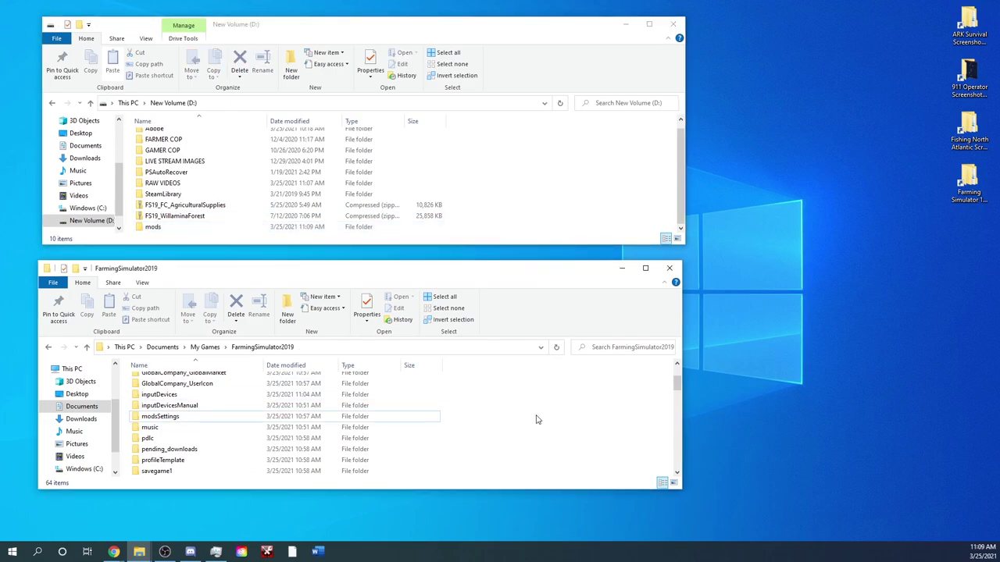
- Enlarge the FarmingSimulator2019 window and open its gameSettings XML file in Notepad
left_click_drag(295, 275, 298, 34)
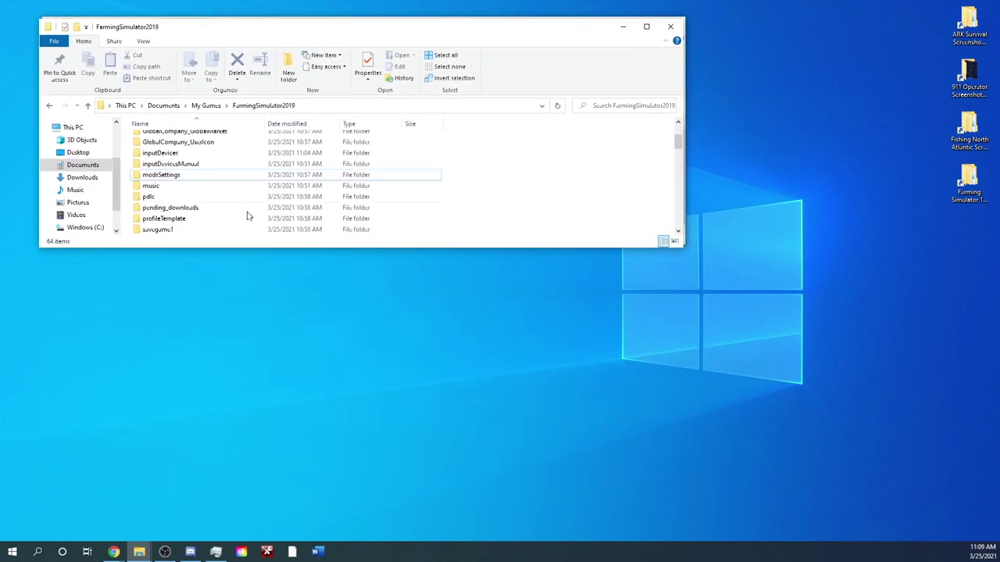
left_click_drag(188, 248, 232, 515)
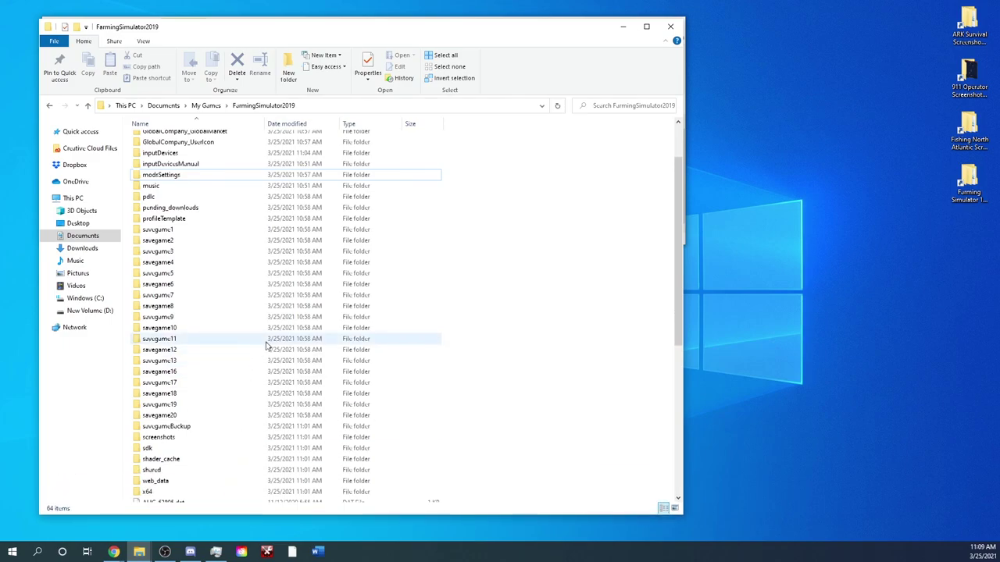
scroll(265, 346, "down", 8)
scroll(311, 423, "down", 1)
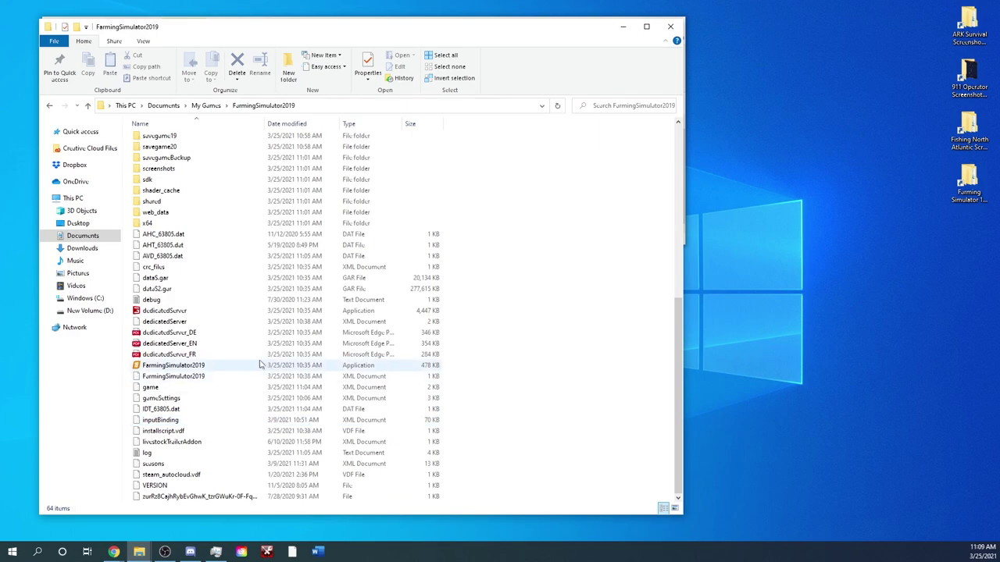
right_click(218, 406)
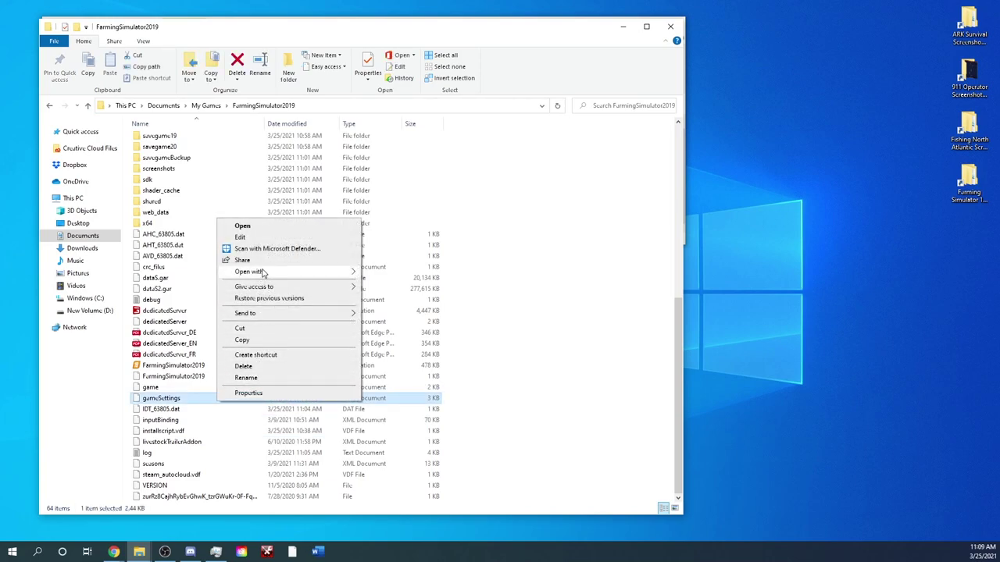
mouse_move(265, 272)
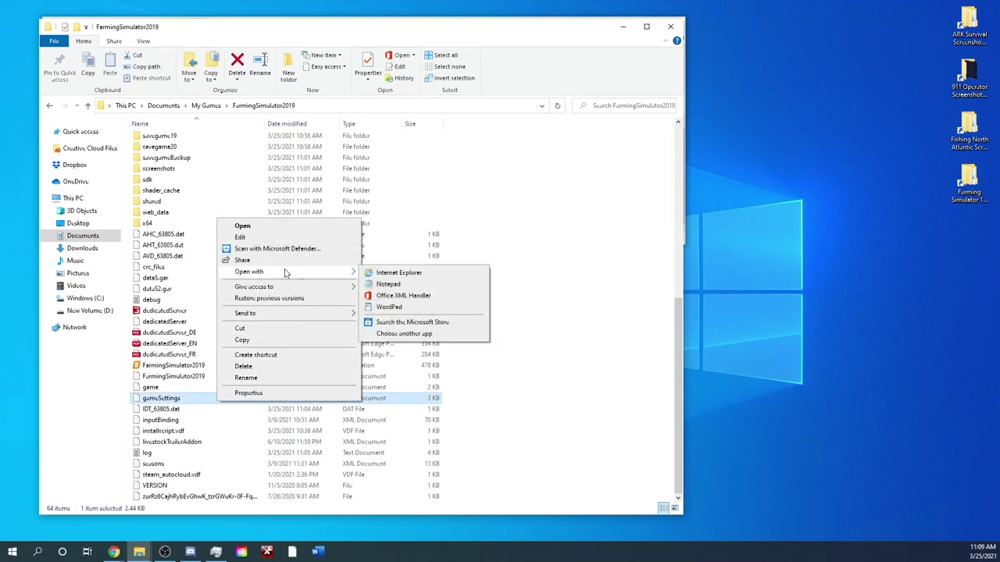
left_click(388, 285)
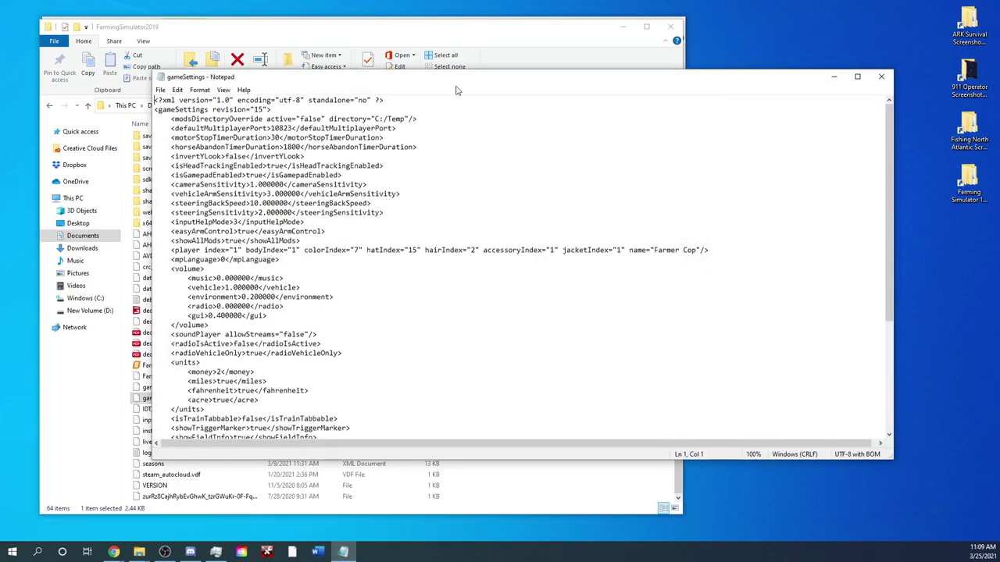
left_click_drag(462, 88, 379, 109)
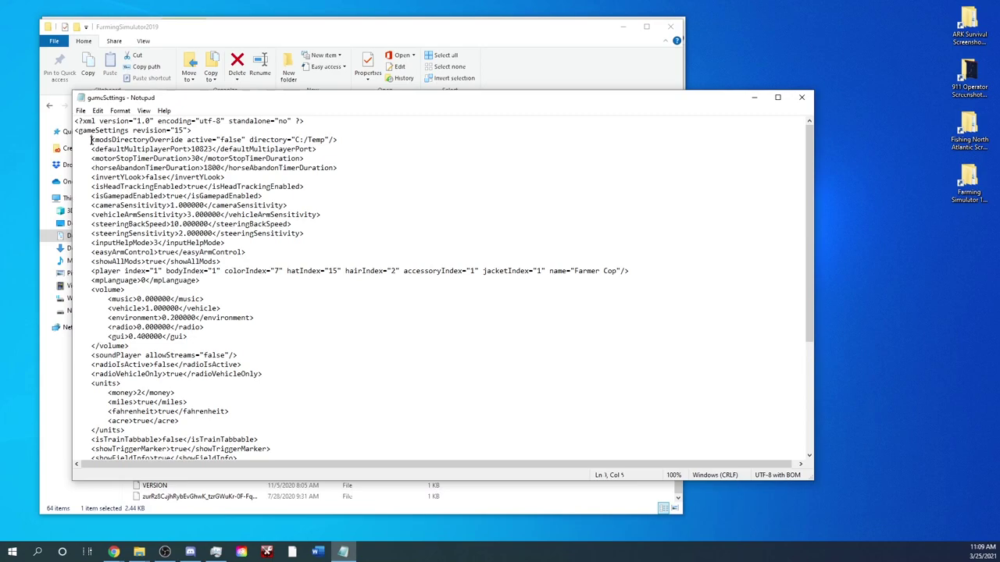
- Set the active attribute of the modsDirectoryOverride line to "true"
left_click_drag(92, 139, 341, 142)
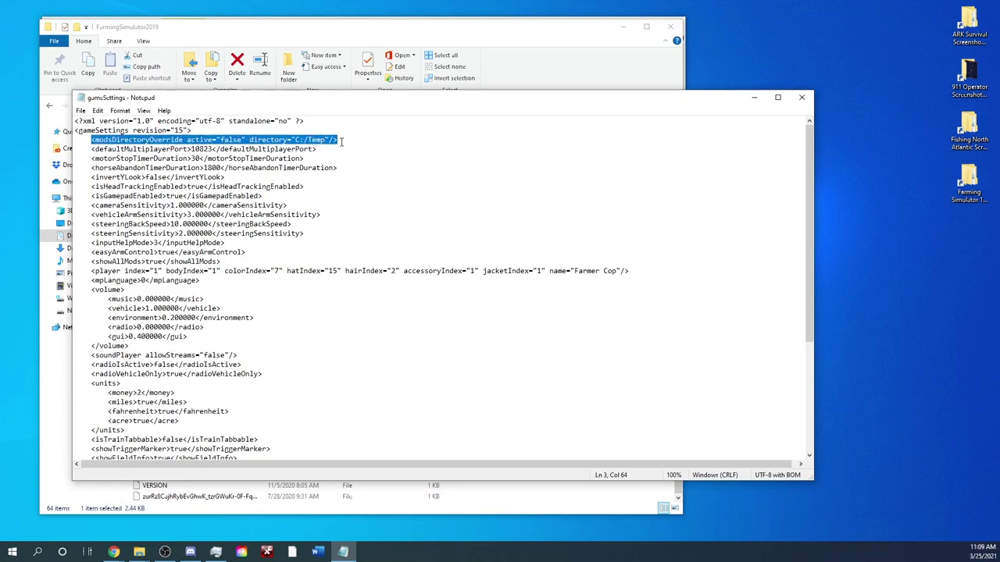
left_click(338, 158)
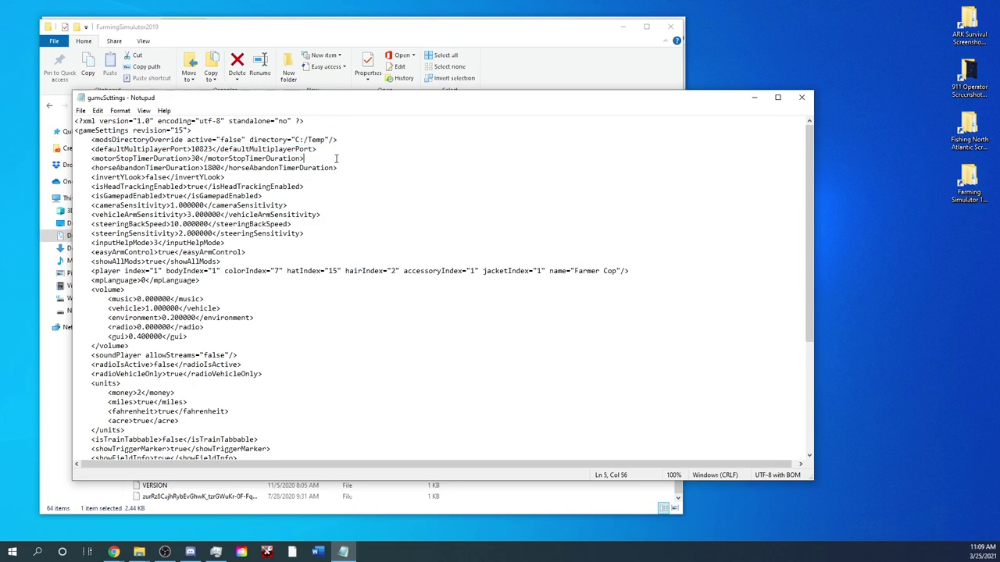
left_click(242, 140)
key("BackSpace")
key("BackSpace")
key("BackSpace")
key("BackSpace")
key("BackSpace")
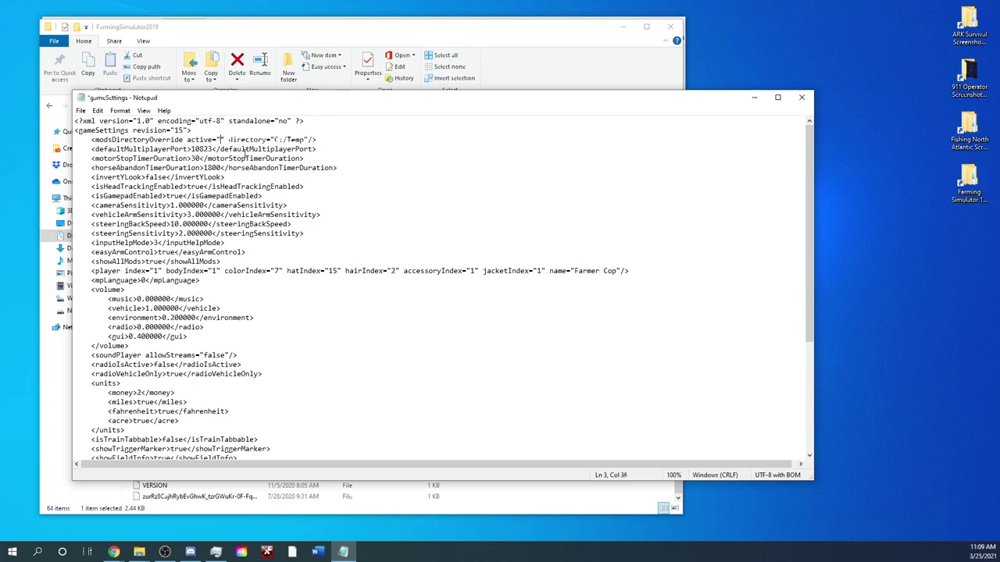
type("true")
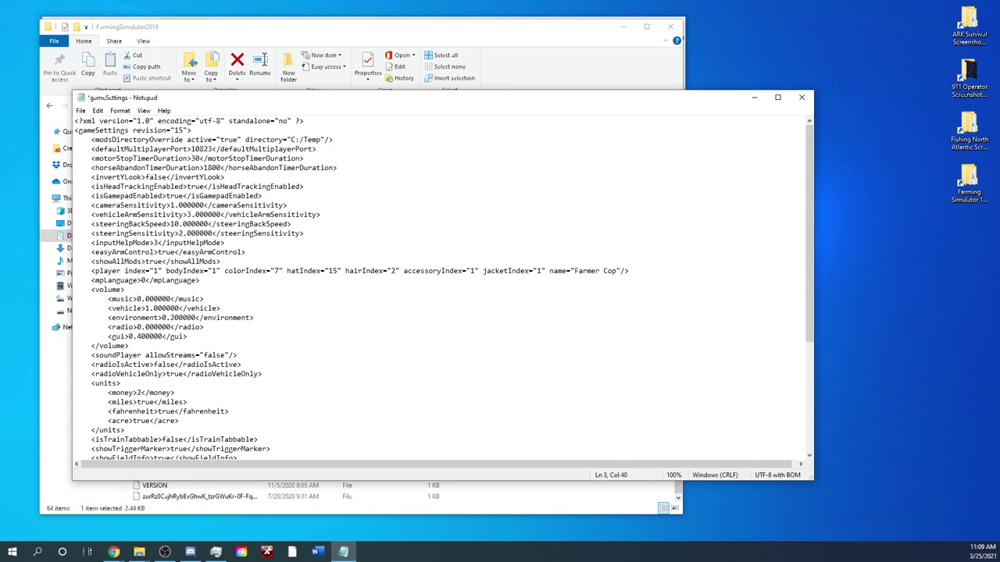
- Set the modsDirectoryOverride directory to "D:/mods" and save the gameSettings file
left_click(321, 140)
key("BackSpace")
key("BackSpace")
key("BackSpace")
key("BackSpace")
key("BackSpace")
key("BackSpace")
key("BackSpace")
type("D:/mods")
left_click(83, 111)
left_click(97, 157)
- Look over the rest of the gameSettings file, and close it and the FarmingSimulator2019 folder window
scroll(132, 383, "down", 6)
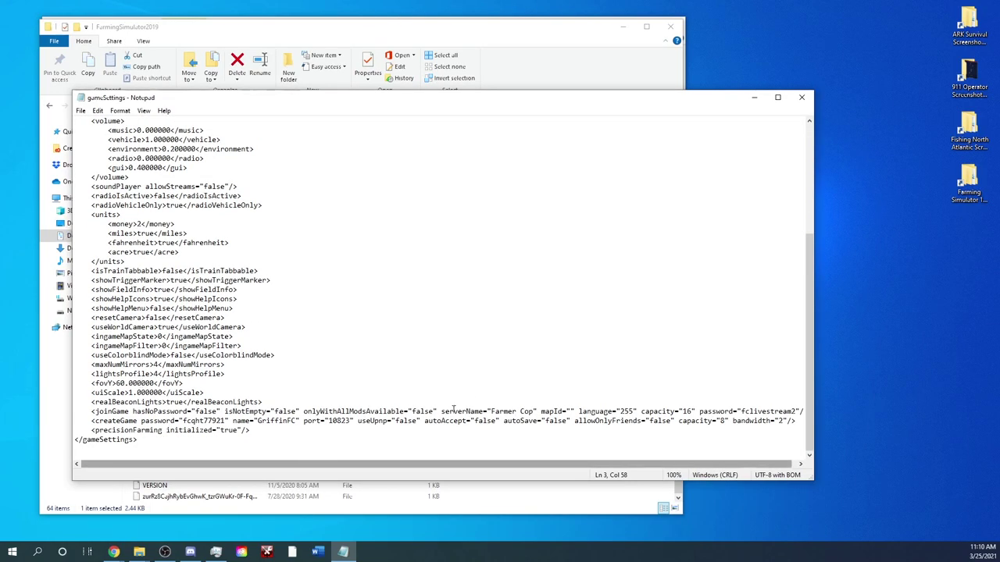
scroll(539, 367, "up", 4)
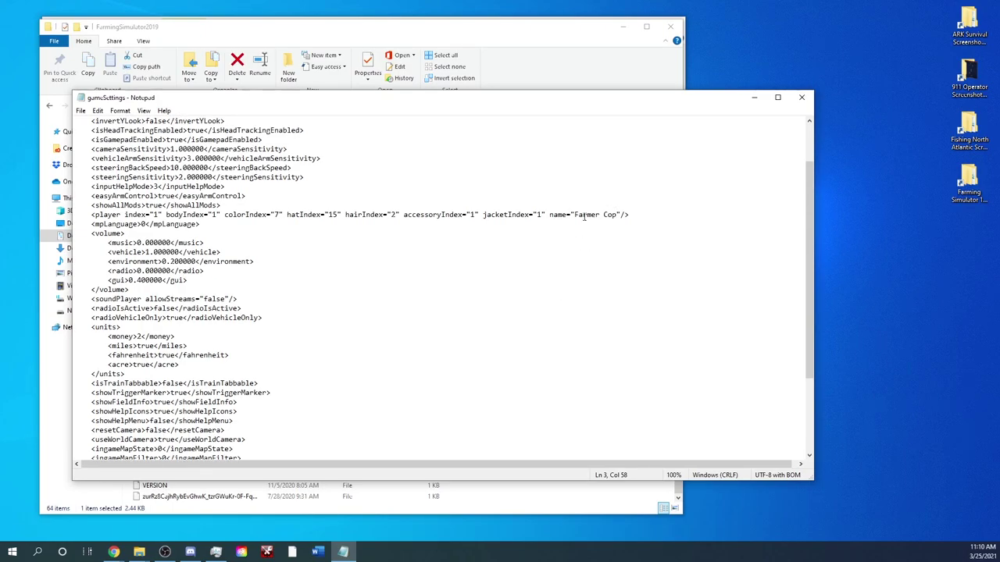
left_click(807, 98)
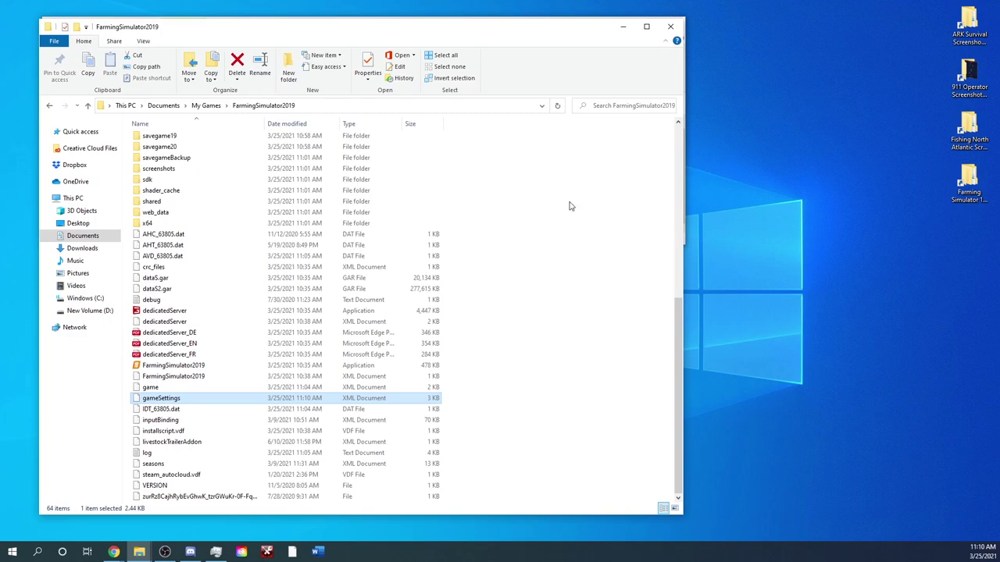
left_click(670, 30)
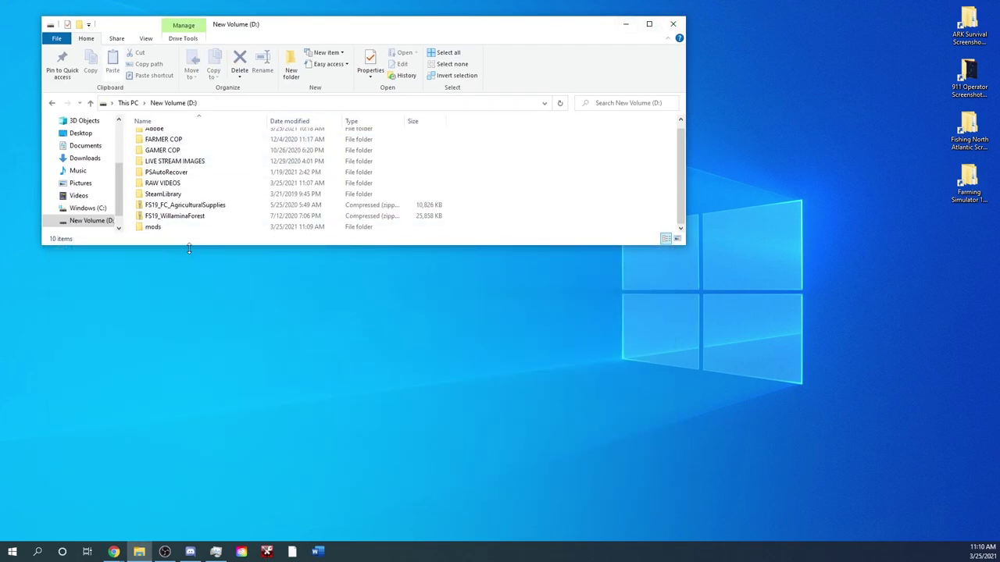
- Enlarge the New Volume (D:) window and open the SteamLibrary\steamapps\common folder
left_click_drag(188, 249, 168, 357)
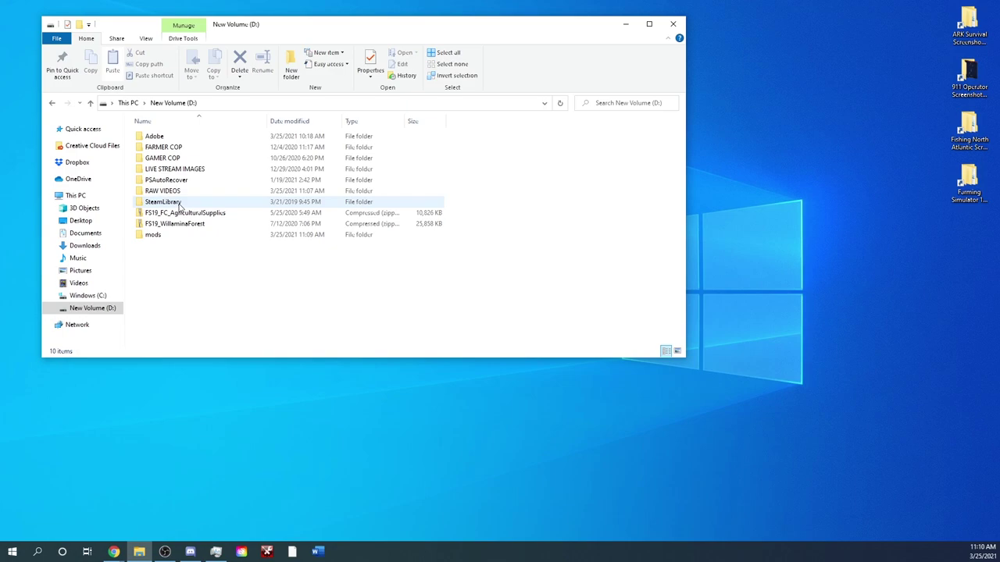
double_click(178, 205)
double_click(177, 136)
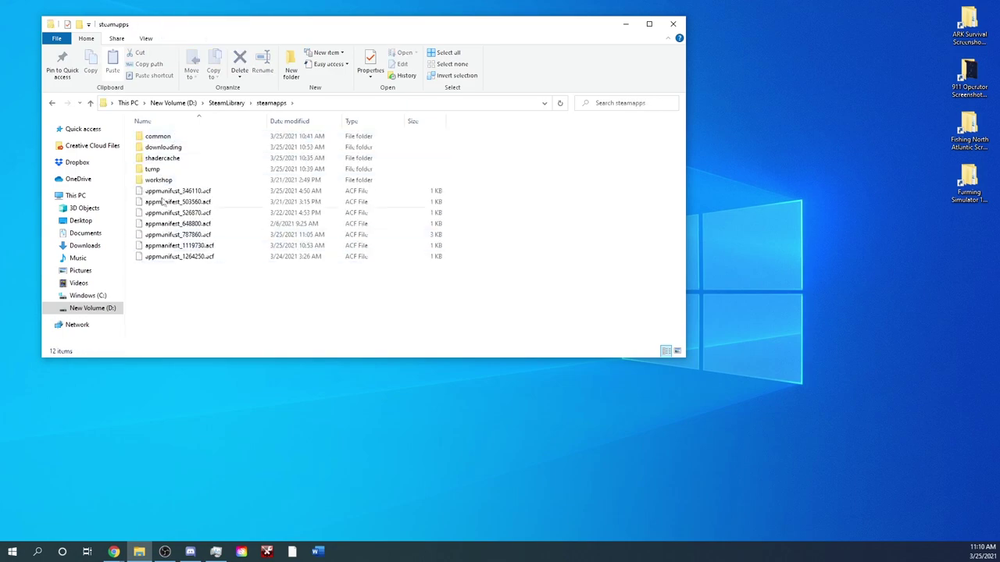
double_click(180, 137)
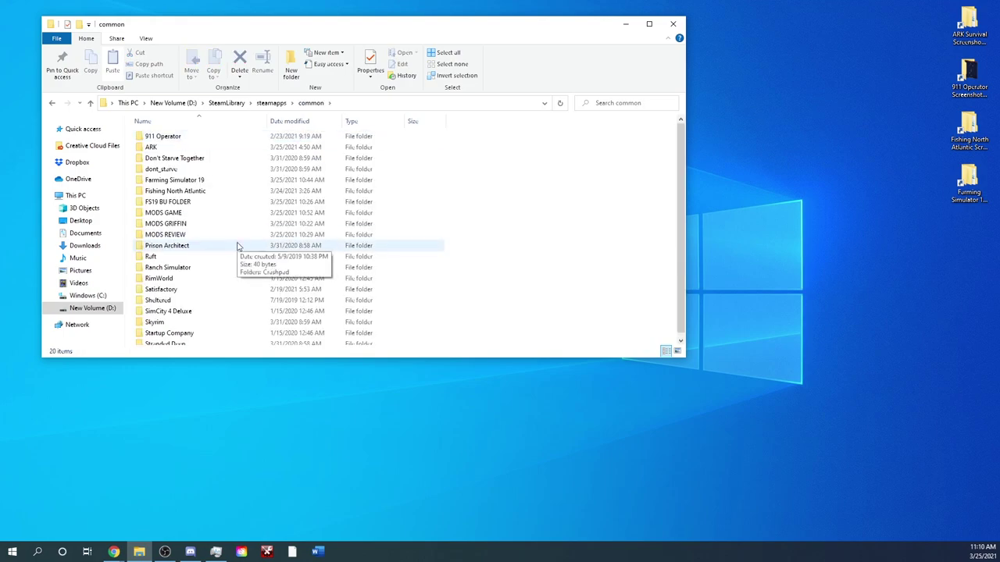
scroll(238, 247, "down", 1)
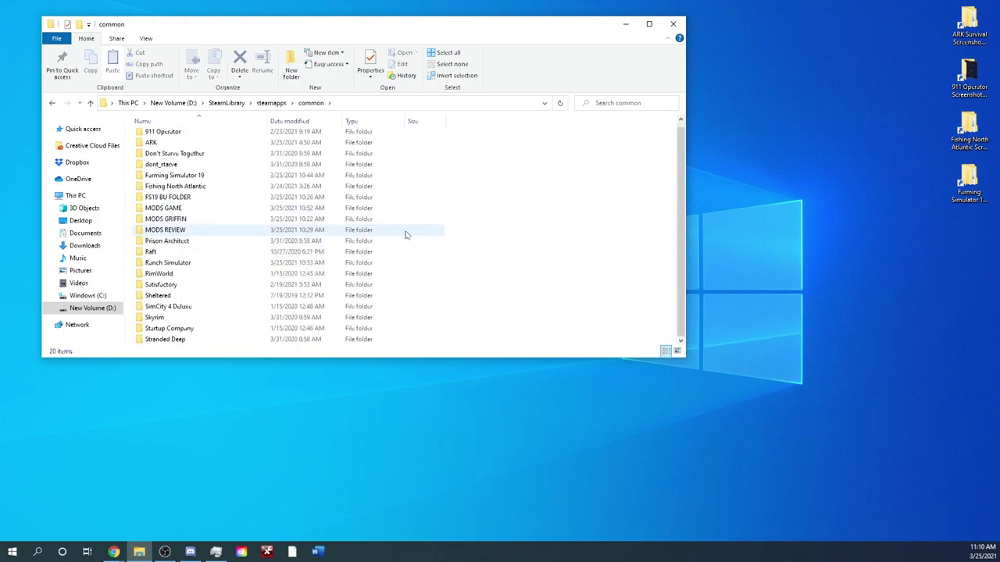
- Move the MODS GAME, MODS GRIFFIN and MODS REVIEW folders from the common folder to the root of the D: drive
left_click_drag(467, 232, 292, 207)
right_click(293, 208)
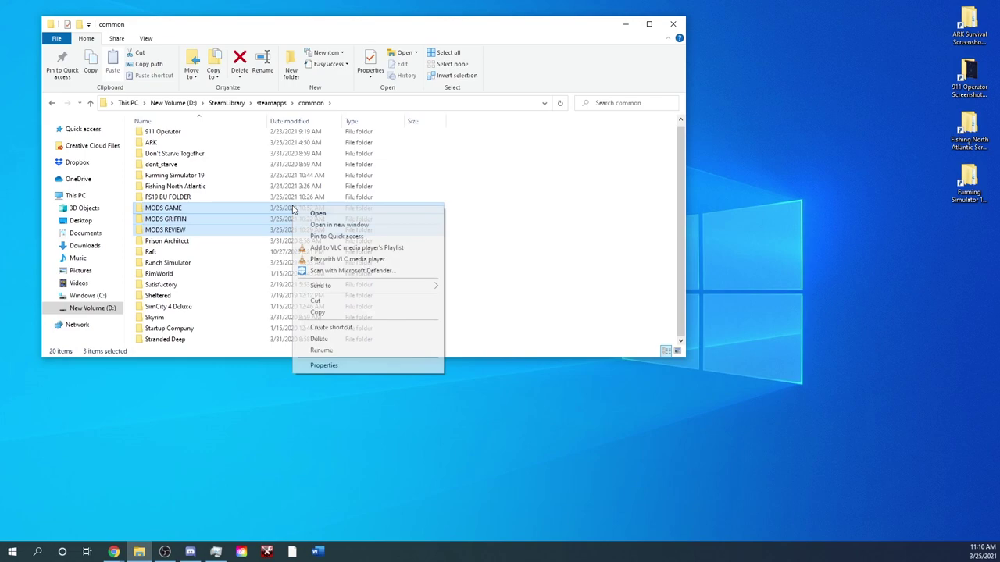
left_click(316, 300)
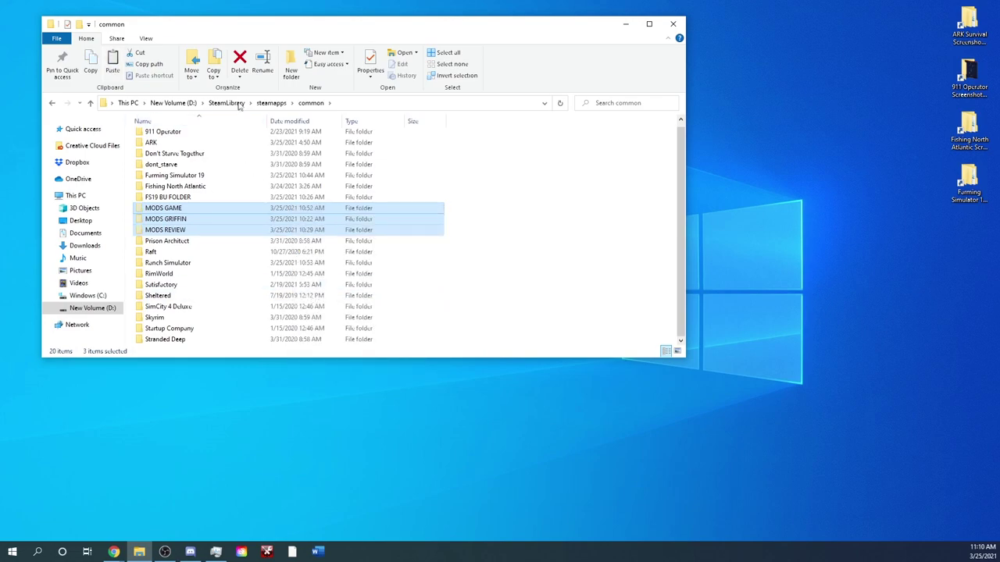
left_click(174, 104)
right_click(394, 294)
left_click(437, 365)
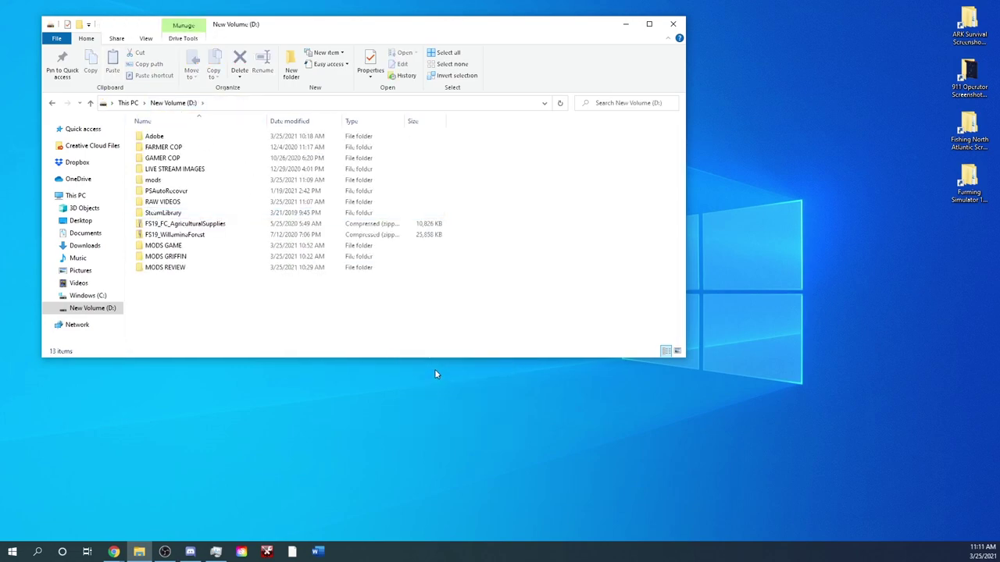
left_click(225, 315)
- Move all the mod files from the MODS GAME folder into the mods folder on the D: drive
double_click(199, 247)
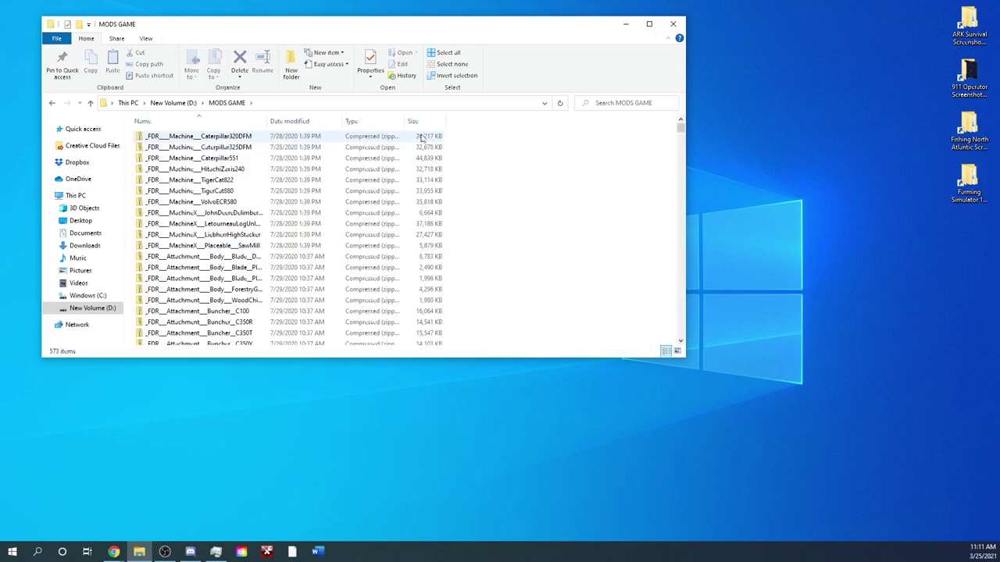
left_click_drag(453, 138, 337, 451)
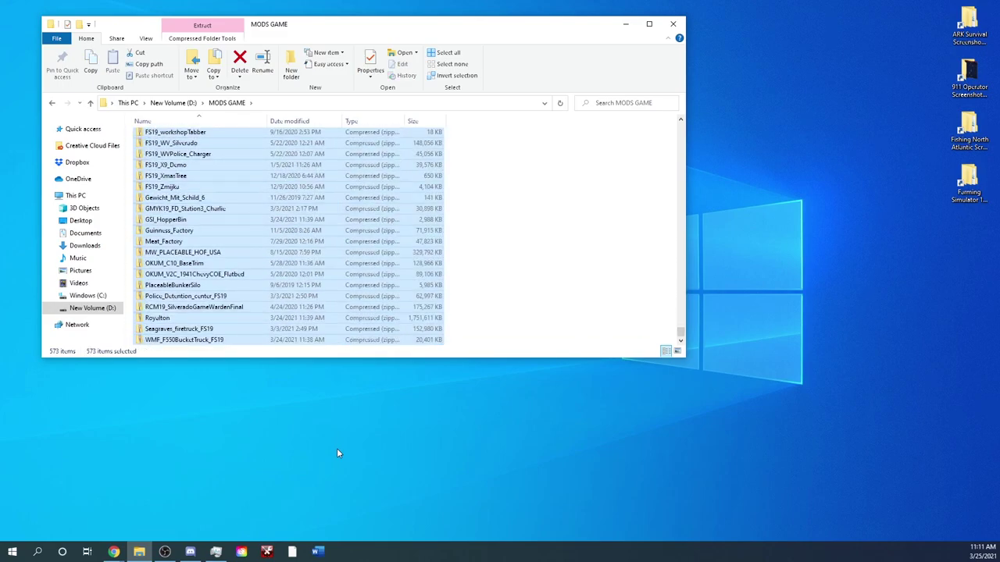
right_click(211, 223)
left_click(254, 285)
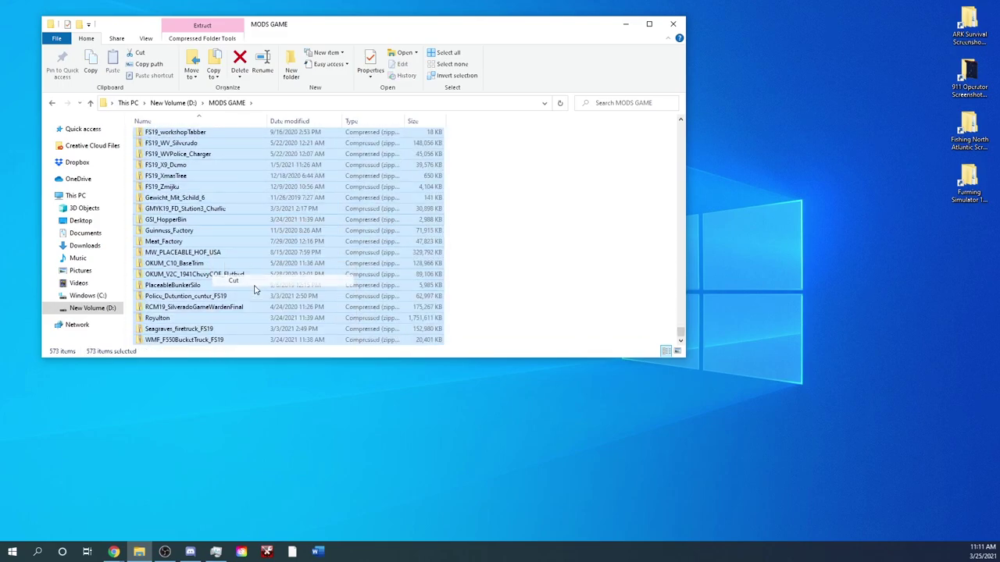
left_click(173, 102)
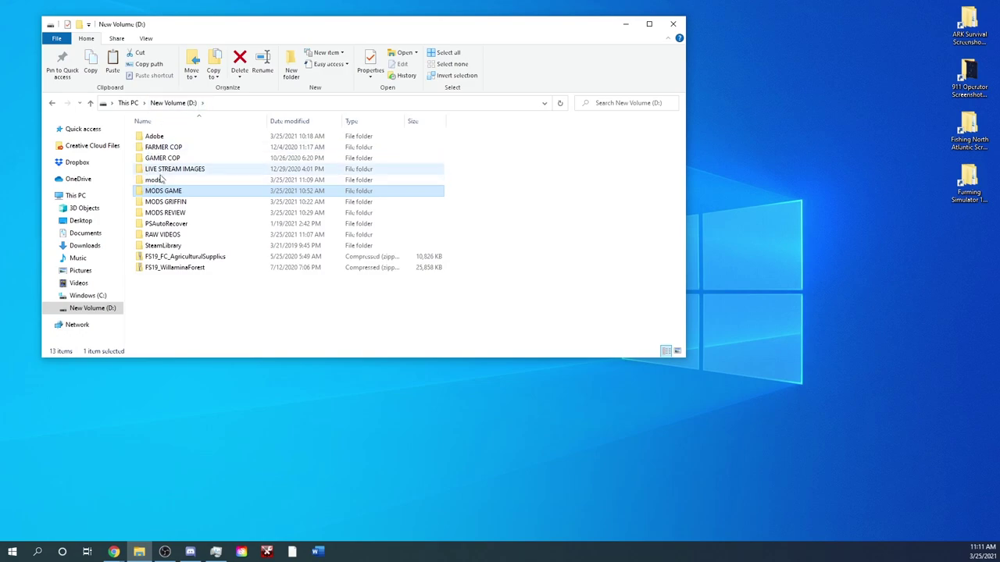
double_click(160, 180)
right_click(208, 218)
left_click(234, 288)
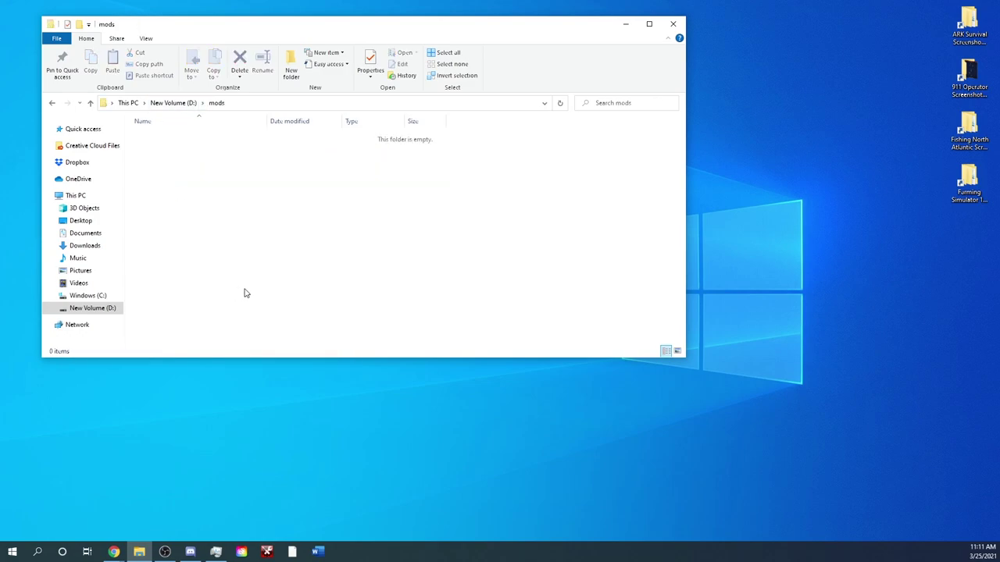
left_click(546, 241)
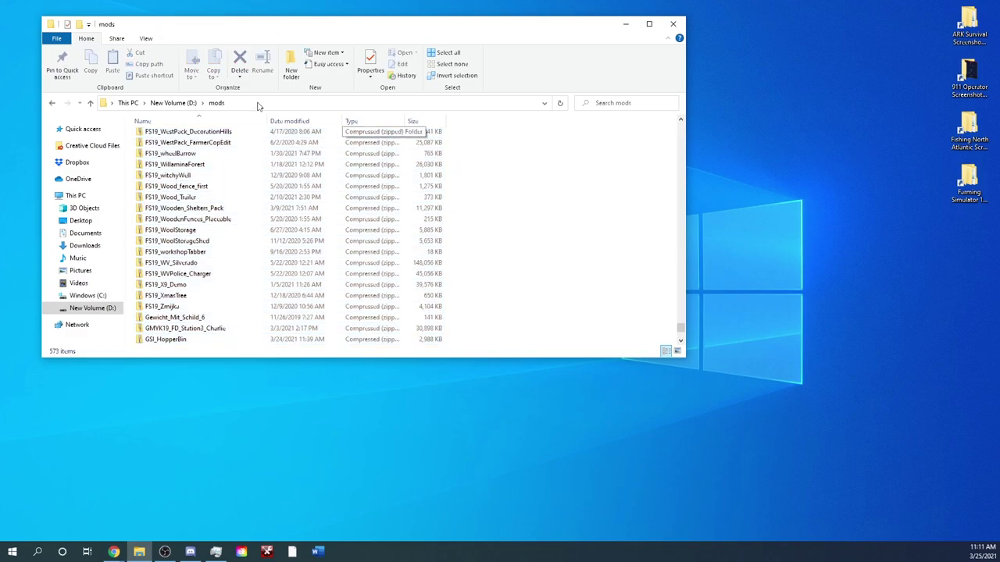
- Return to the root of the D: drive and close its window
left_click(173, 103)
left_click(288, 320)
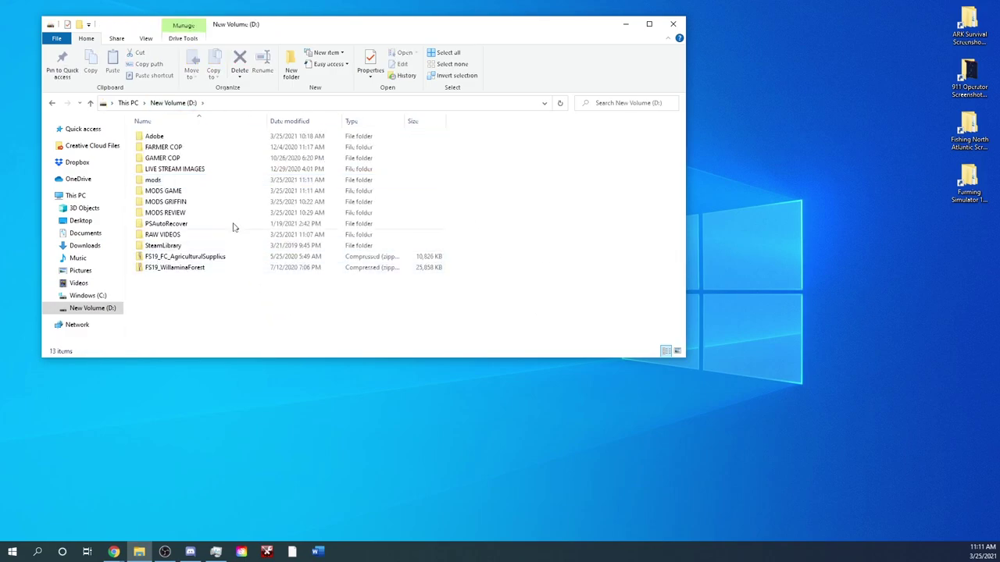
mouse_move(205, 180)
left_click(673, 23)
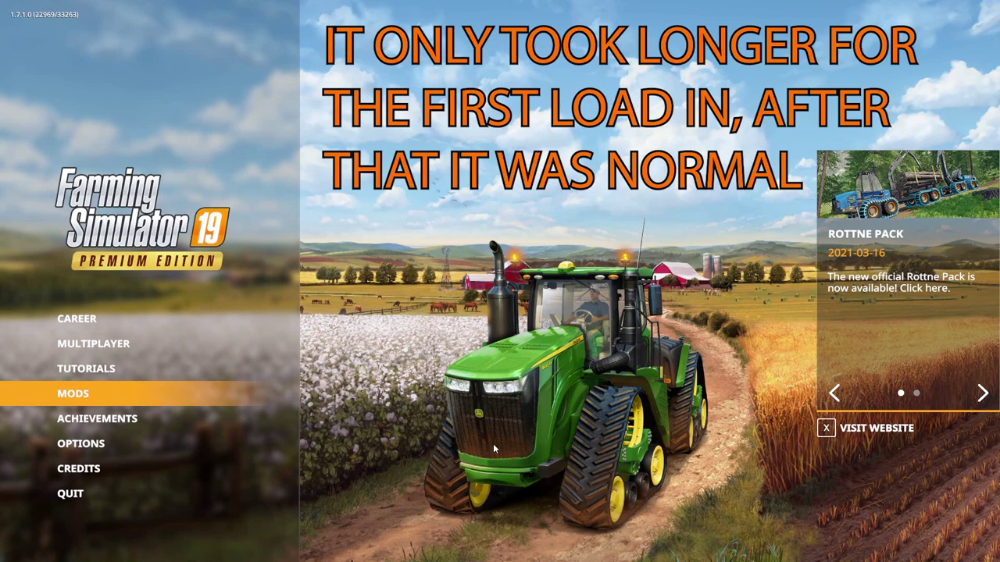
- In Farming Simulator 19, look through the pages of installed mods and return to the main menu
key("Return")
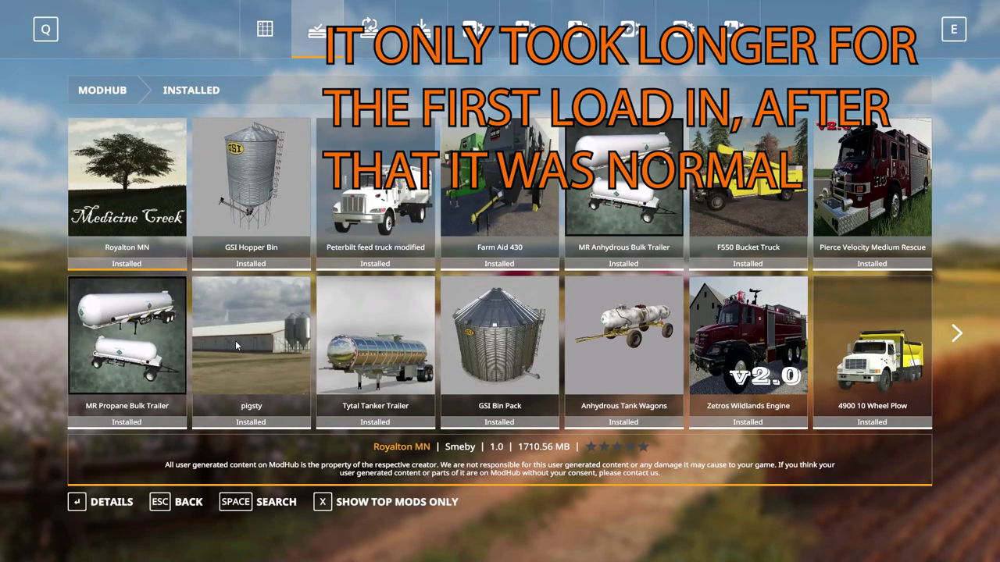
left_click(958, 331)
scroll(961, 326, "down", 13)
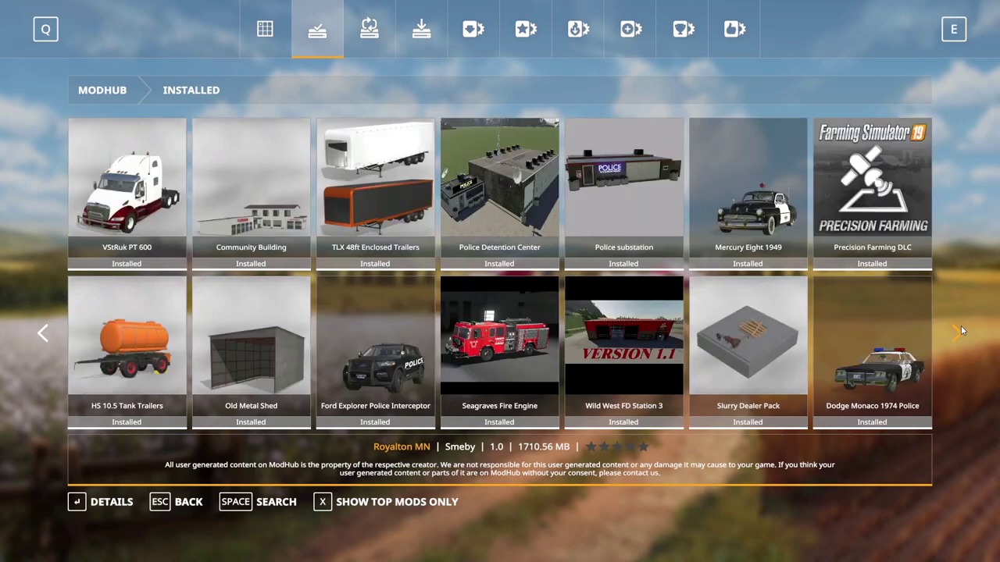
scroll(961, 326, "down", 12)
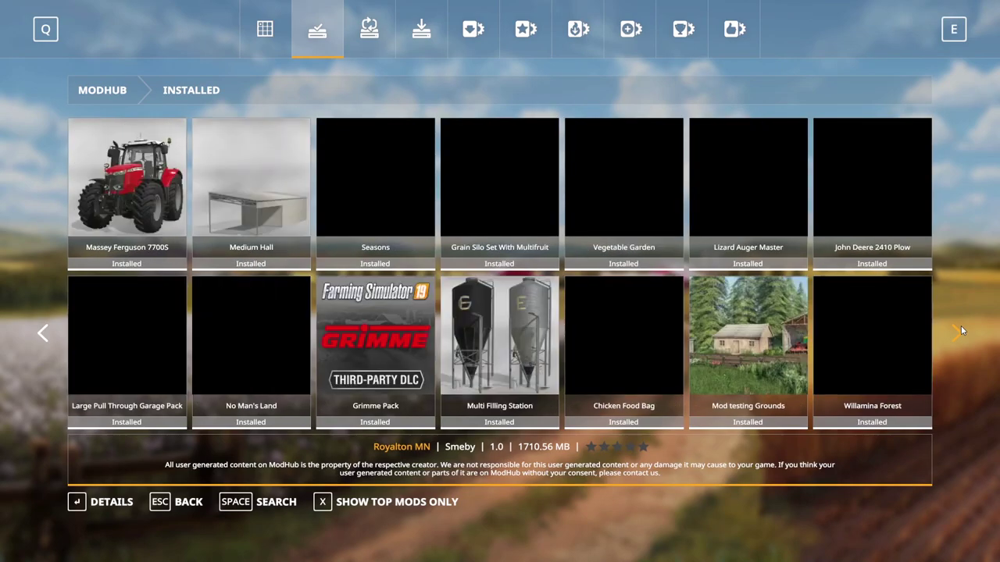
key("Escape")
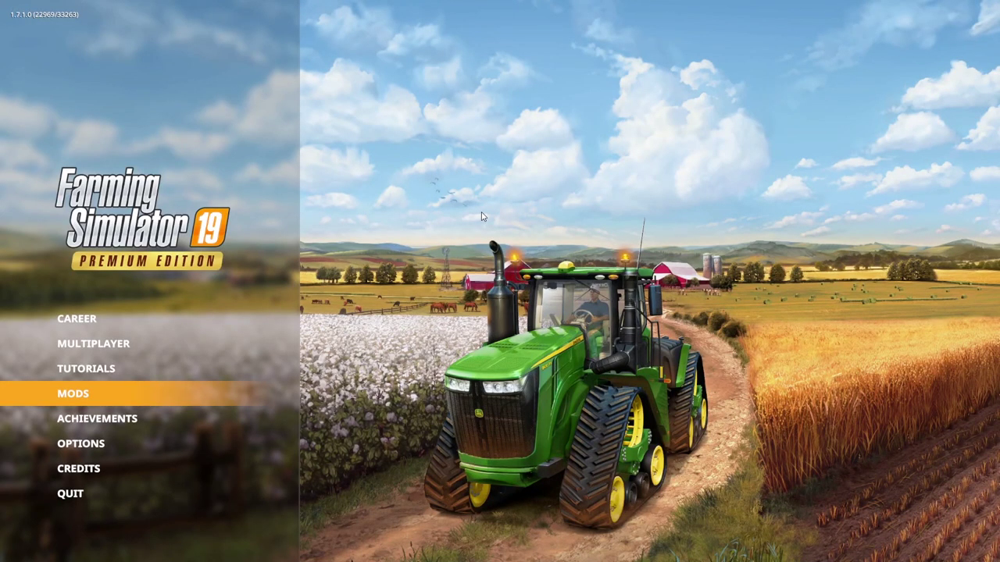